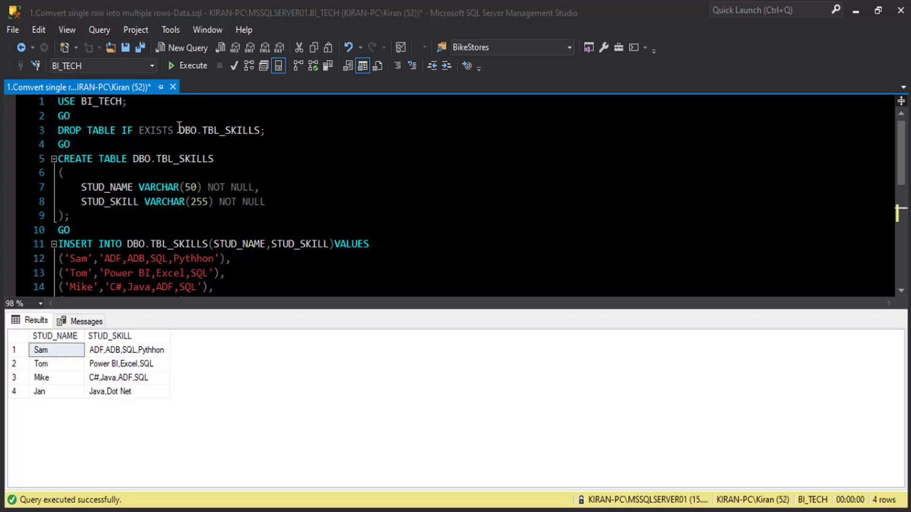
Jump to the script's end to show the skills-report comment on lines 16–22.
left_click_drag(179, 128, 271, 131)
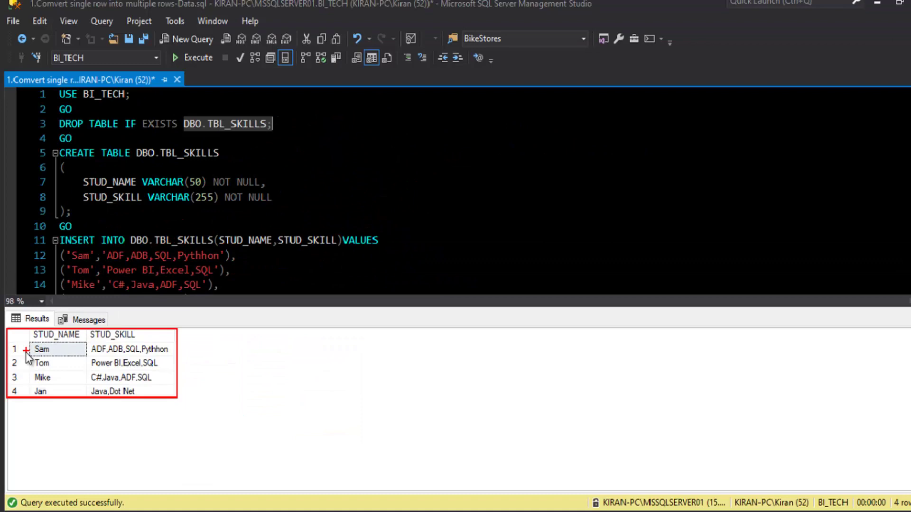
key("ctrl+r")
scroll(108, 327, "down", 5)
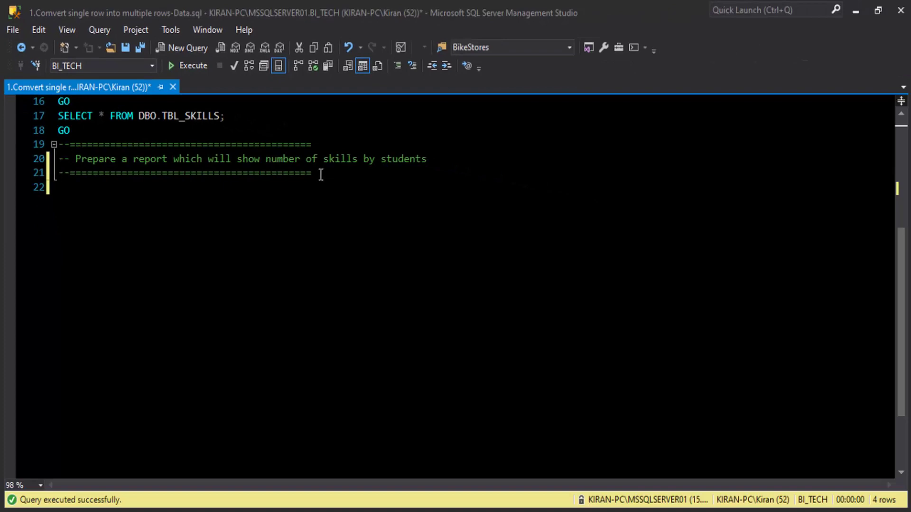
key("ctrl+r")
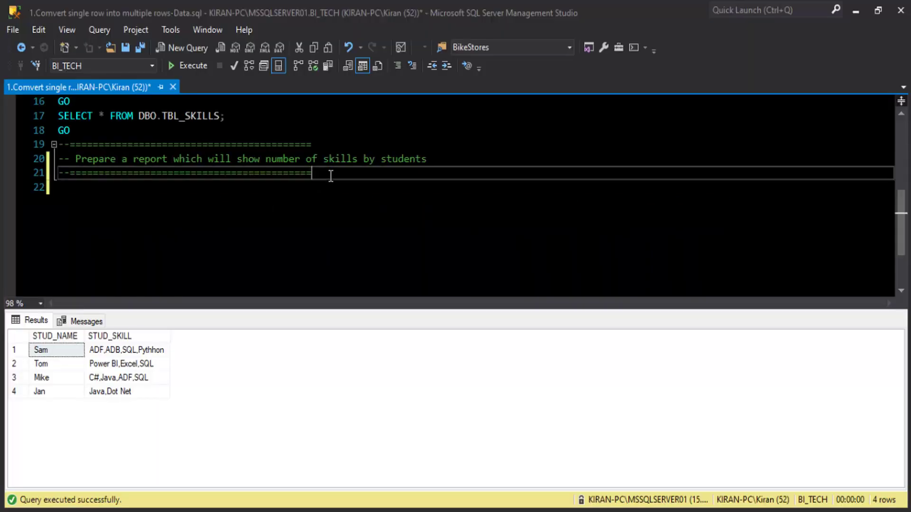
Begin a select statement below the comment with from dbo.TBL_SKILLS.
key("Return")
type("selec")
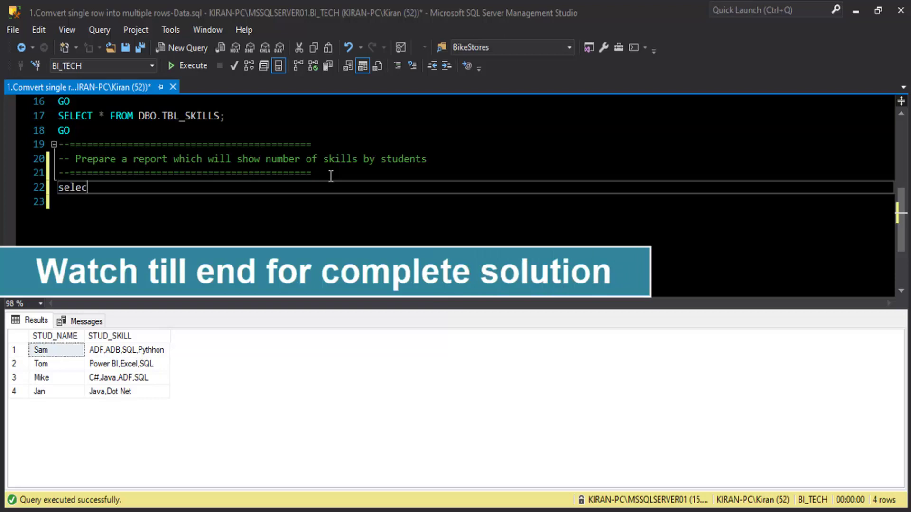
type("t")
key("Return")
type("from d")
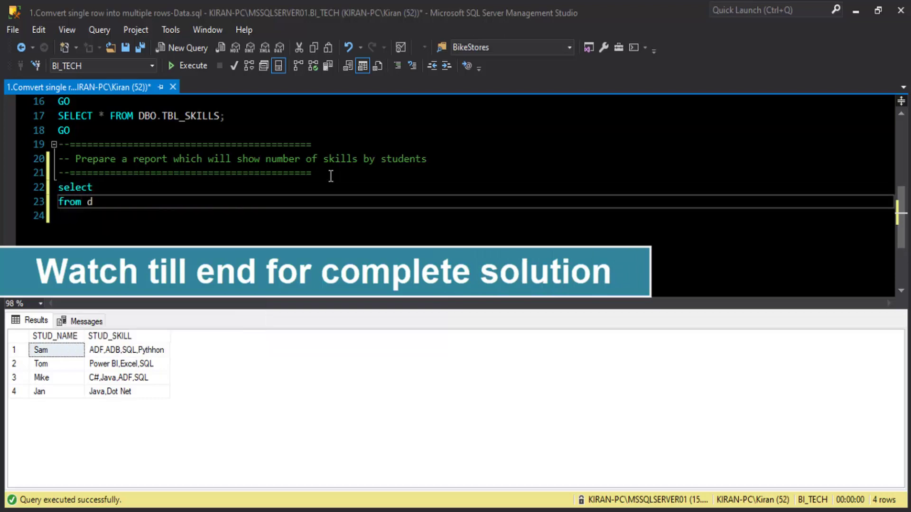
type("bo.s")
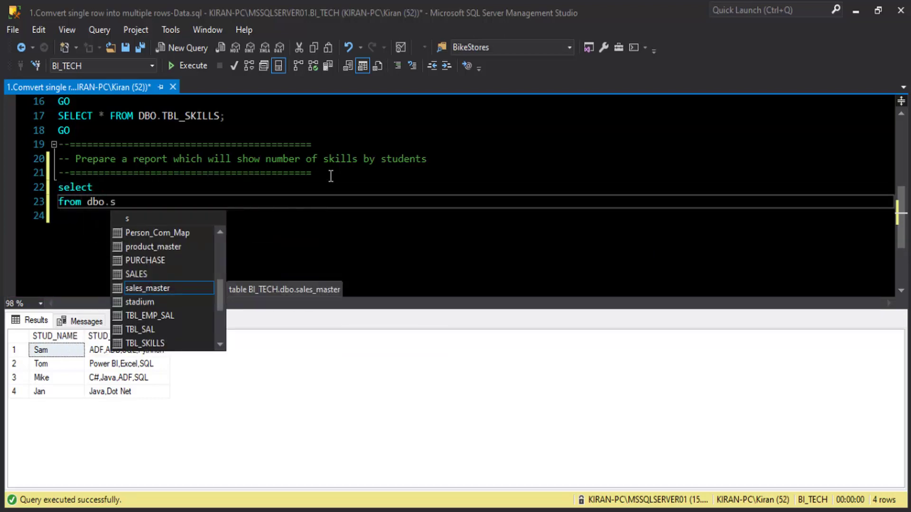
key("BackSpace")
type("tbl")
key("Up")
key("Up")
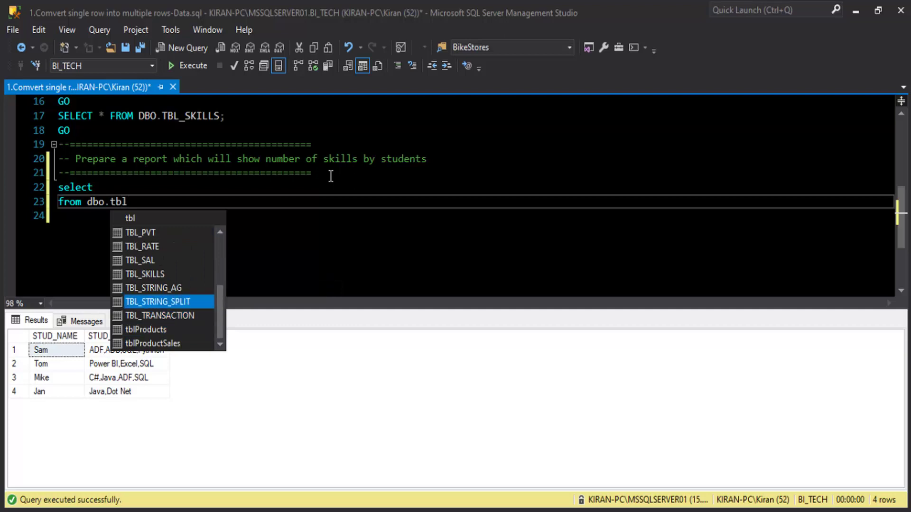
key("Up")
key("Up")
key("Tab")
Add STUD_NAME as the selected column and open a line after the from clause.
key("Up")
key("Return")
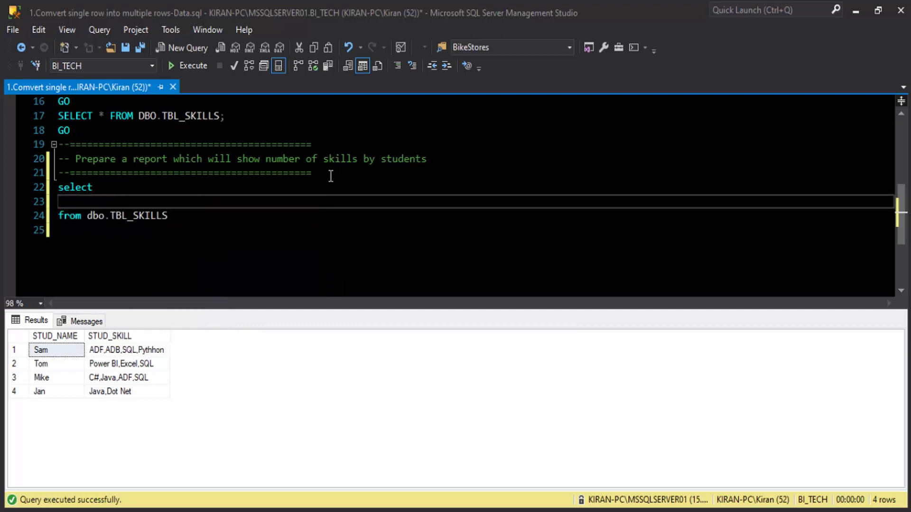
key("Tab")
type("stud")
key("Down")
key("Tab")
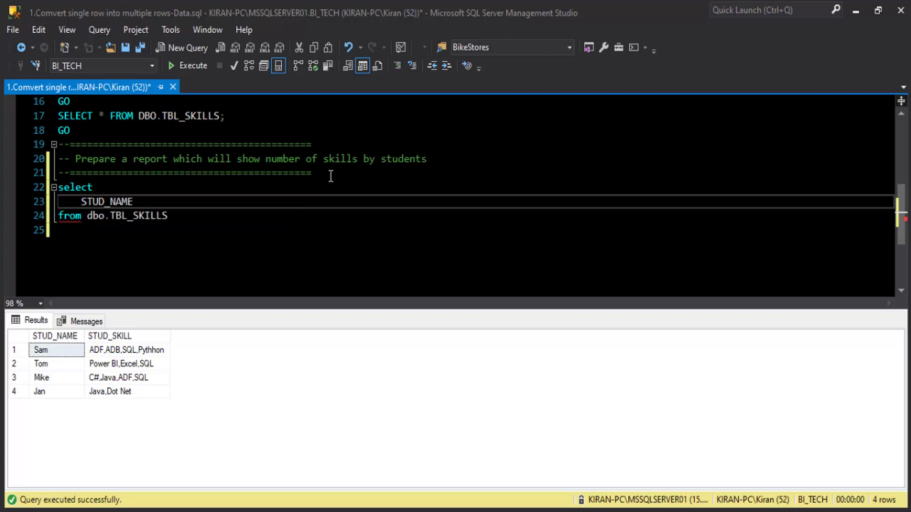
key("Down")
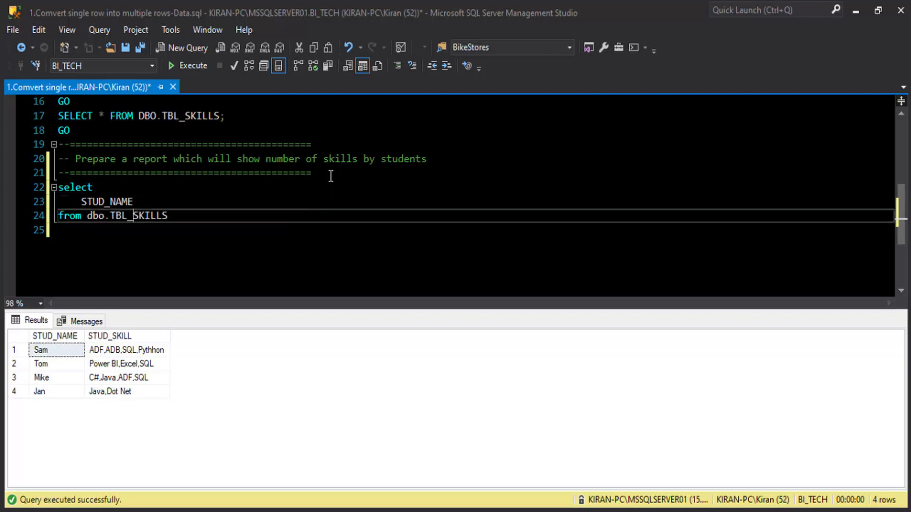
key("End")
key("Return")
type("cross ")
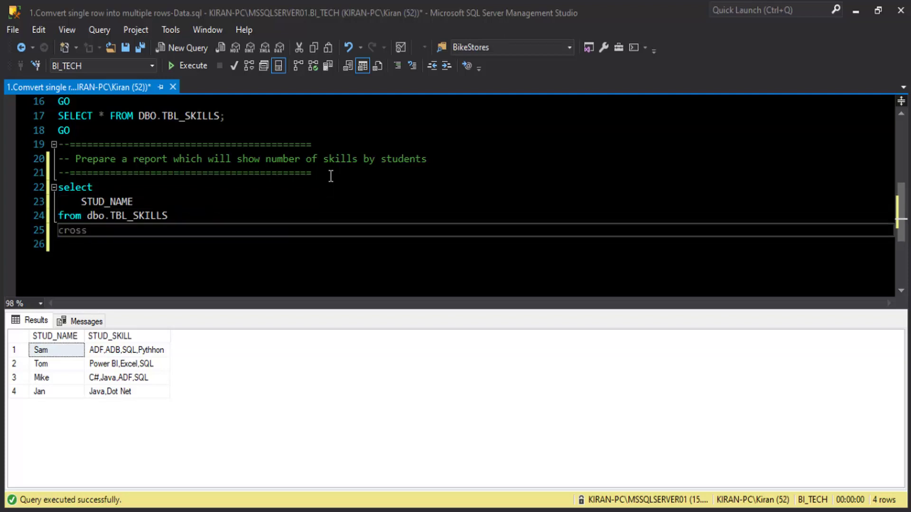
type("apply")
type(" st")
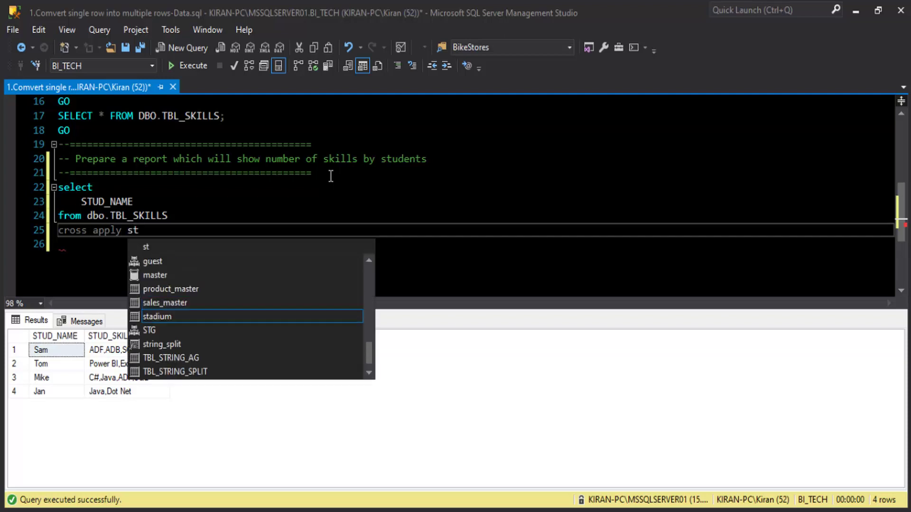
type("ring")
Add cross apply string_split(STUD_SKILL,',') on line 25.
key("Tab")
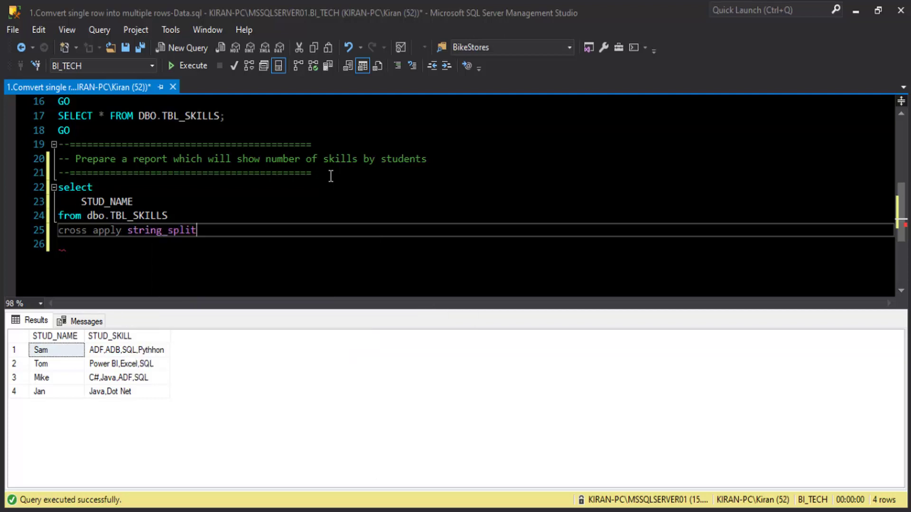
type("(")
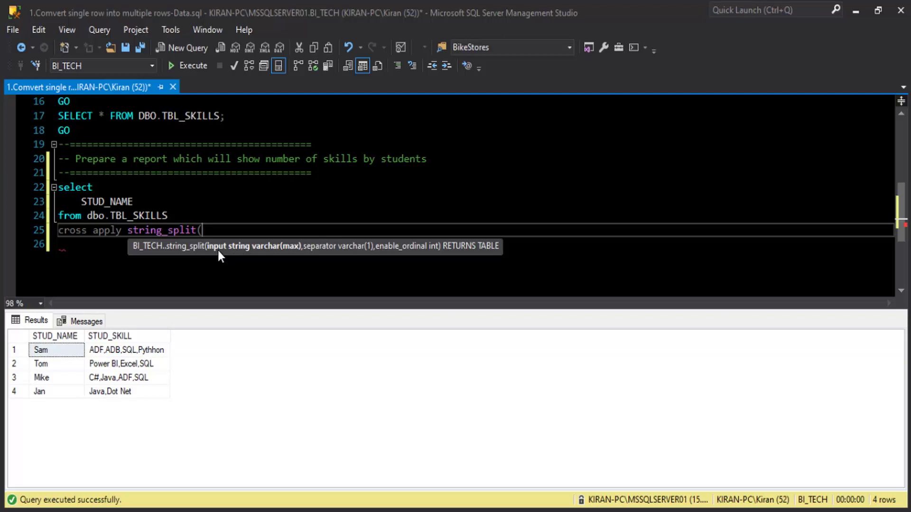
left_click(204, 202)
scroll(204, 201, "up", 2)
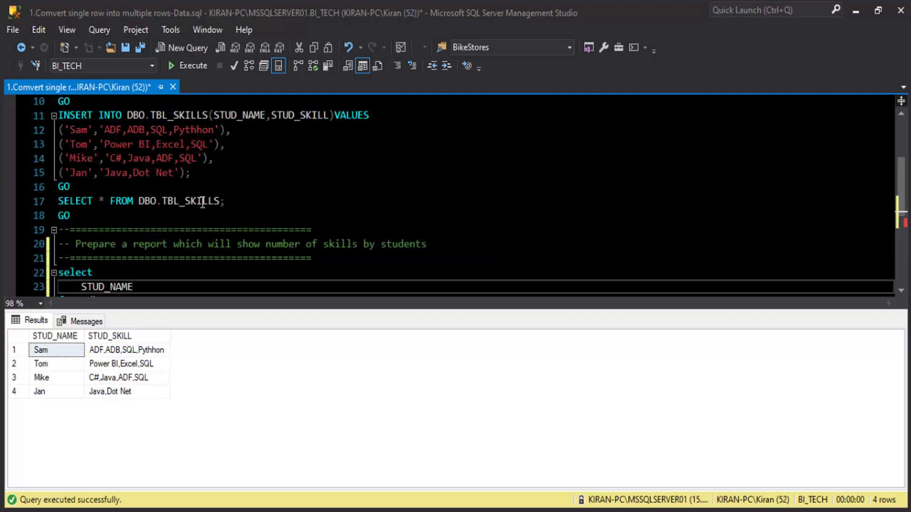
scroll(204, 202, "up", 2)
scroll(157, 185, "down", 4)
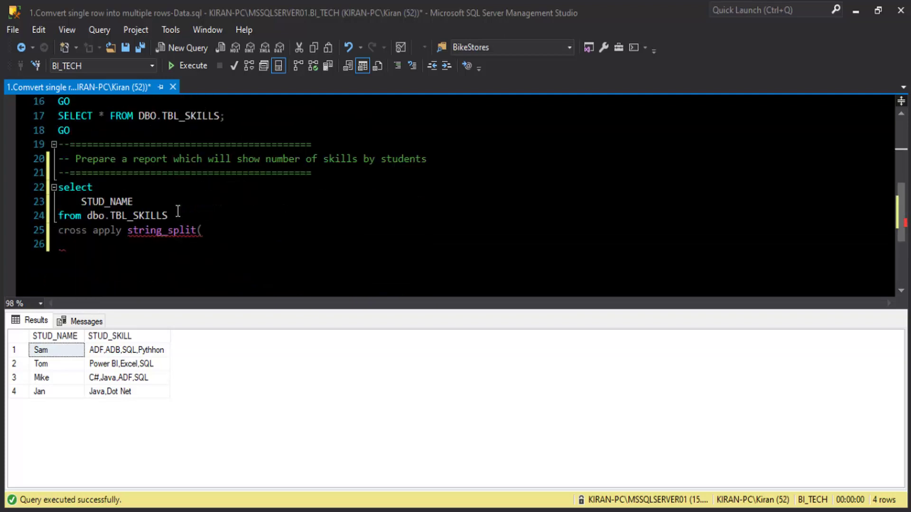
left_click(219, 230)
type("STUD_SKILL")
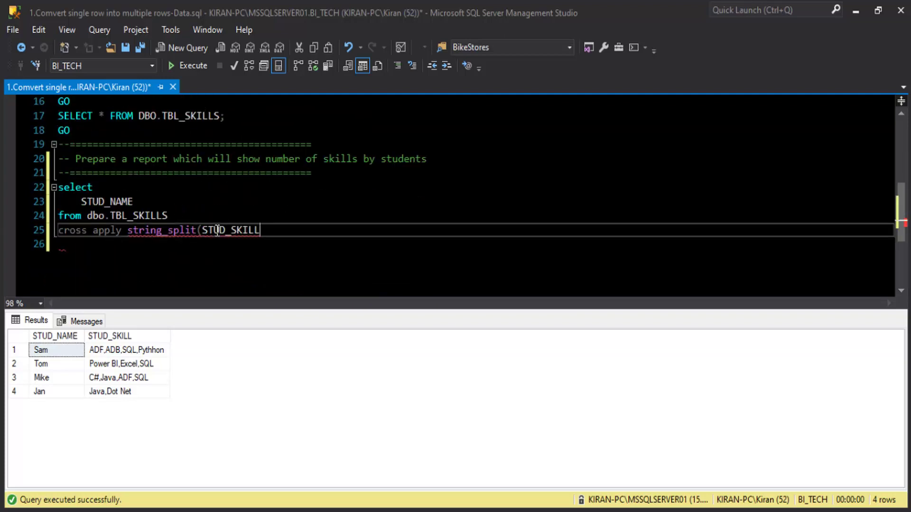
type(",")
type("',")
type("'")
type(")")
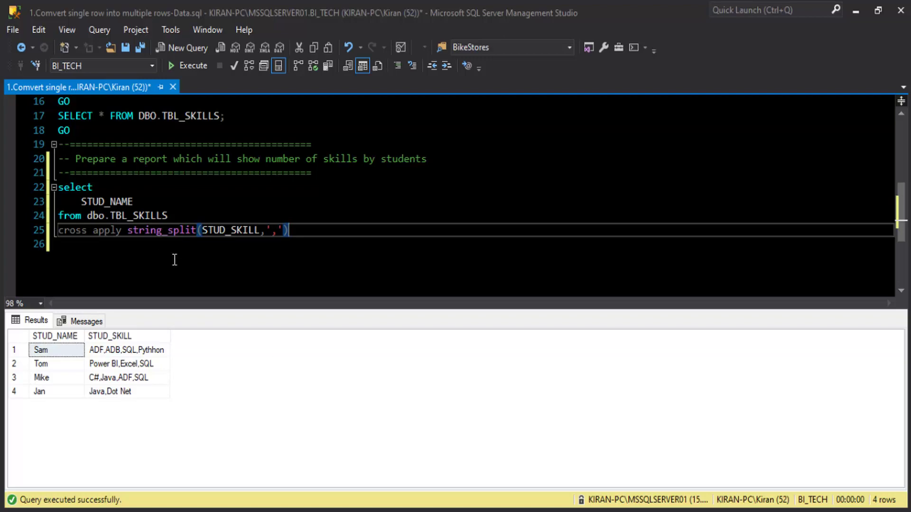
In Excel, box the split values in C1–C6 and the Value header.
key("alt+Tab")
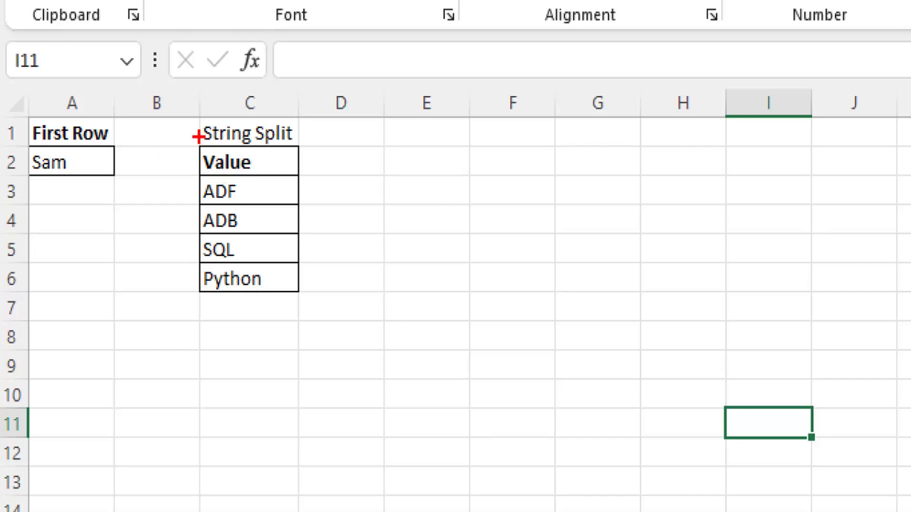
left_click_drag(196, 112, 309, 333)
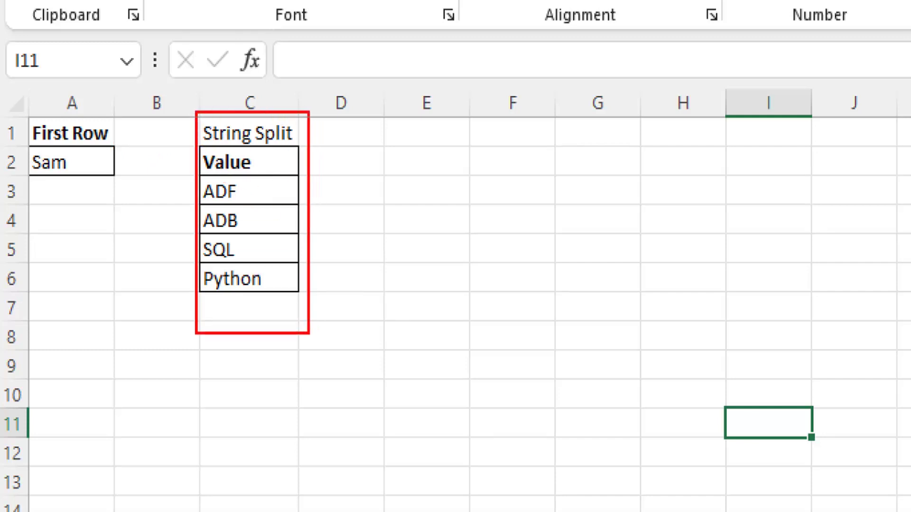
left_click_drag(309, 333, 300, 292)
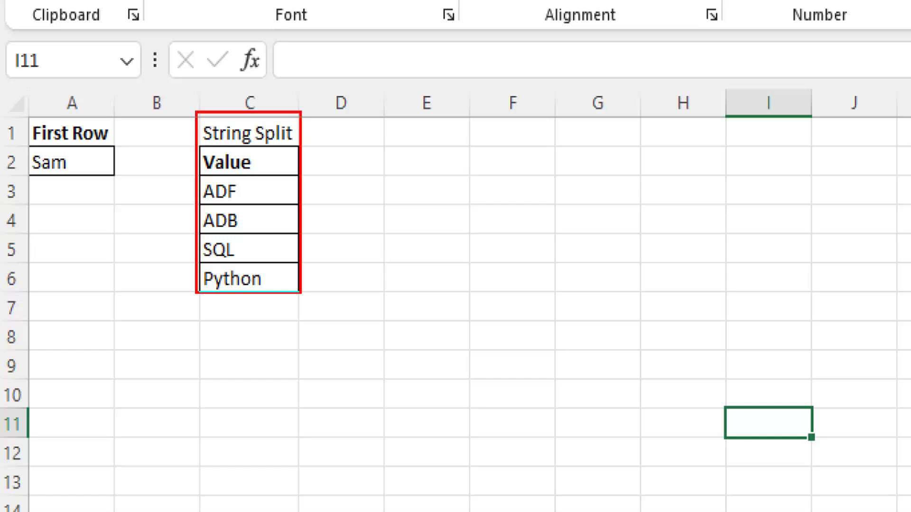
mouse_move(200, 145)
left_mouse_down()
mouse_move(271, 178)
mouse_move(296, 174)
left_mouse_up()
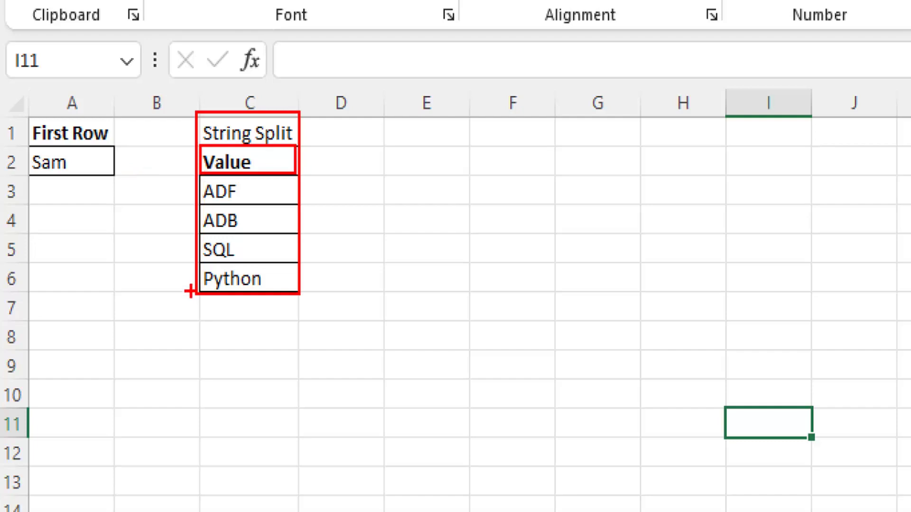
Draw lines linking Python, ADF and another split value back to Sam.
left_click_drag(195, 277, 107, 158)
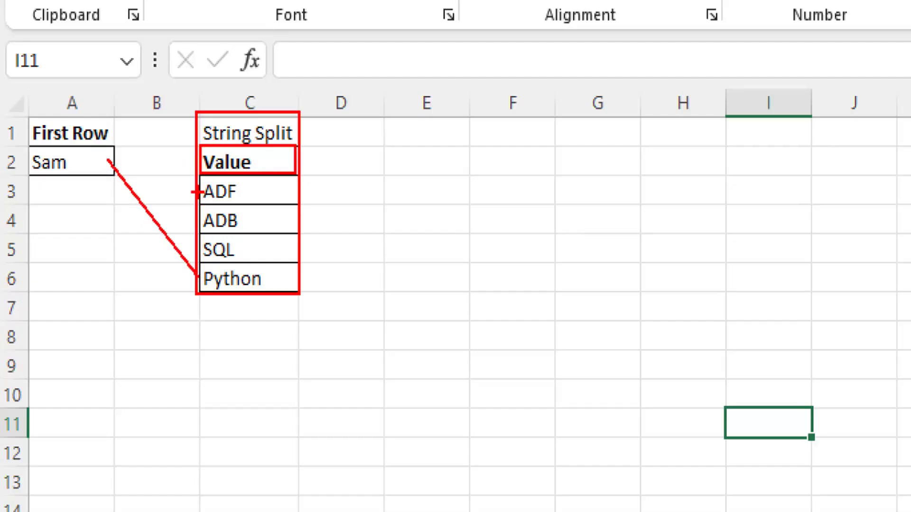
left_click_drag(198, 192, 109, 162)
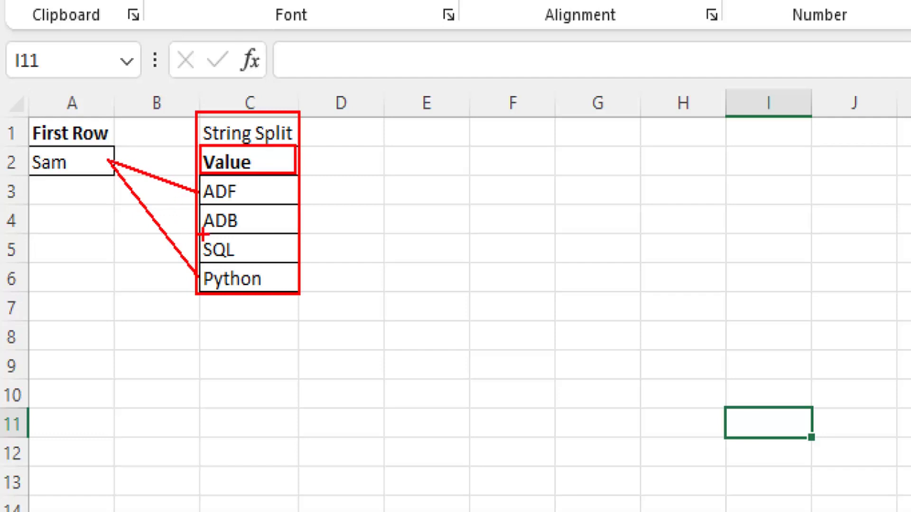
left_click_drag(197, 222, 114, 162)
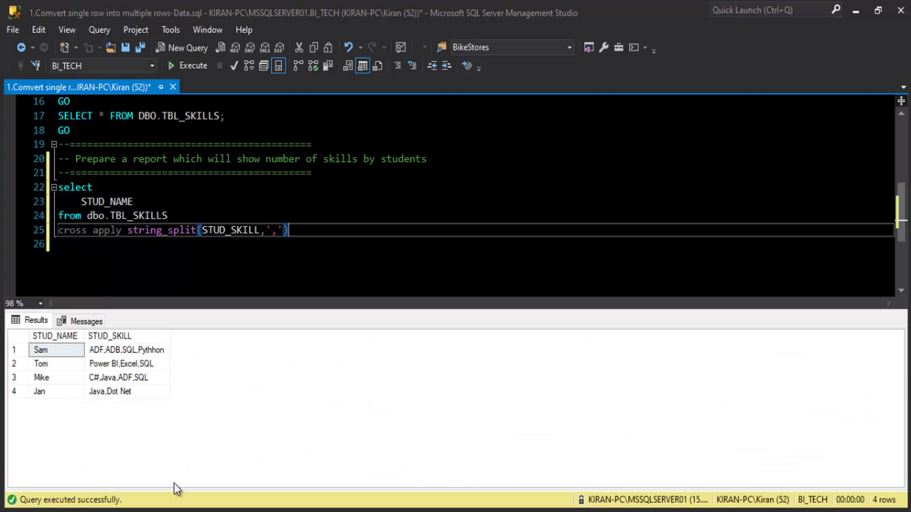
Add 'value as Skills' as a second column after STUD_NAME on line 24.
left_click(169, 204)
type(",")
key("Return")
type("v")
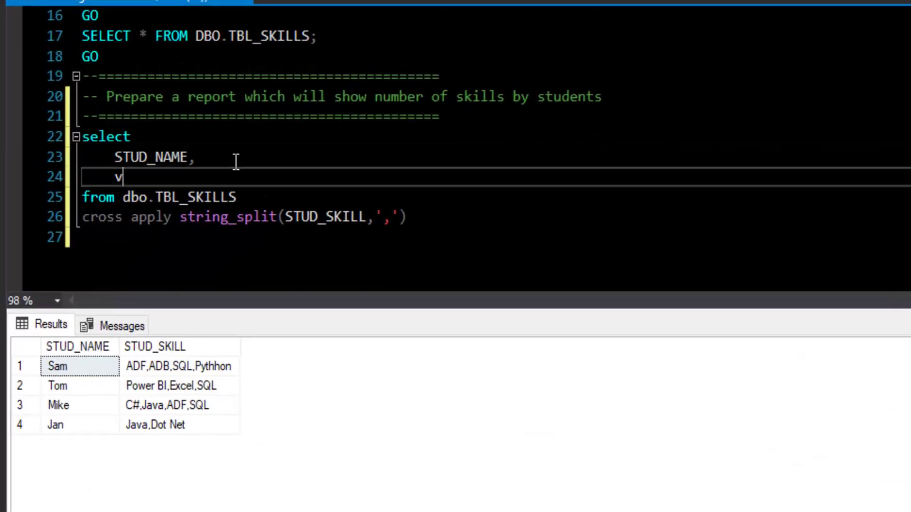
type("alue")
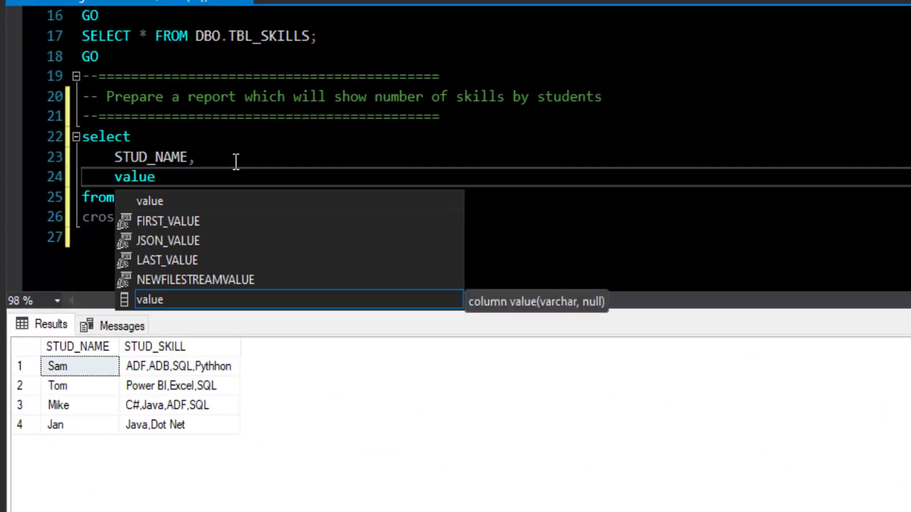
key("Escape")
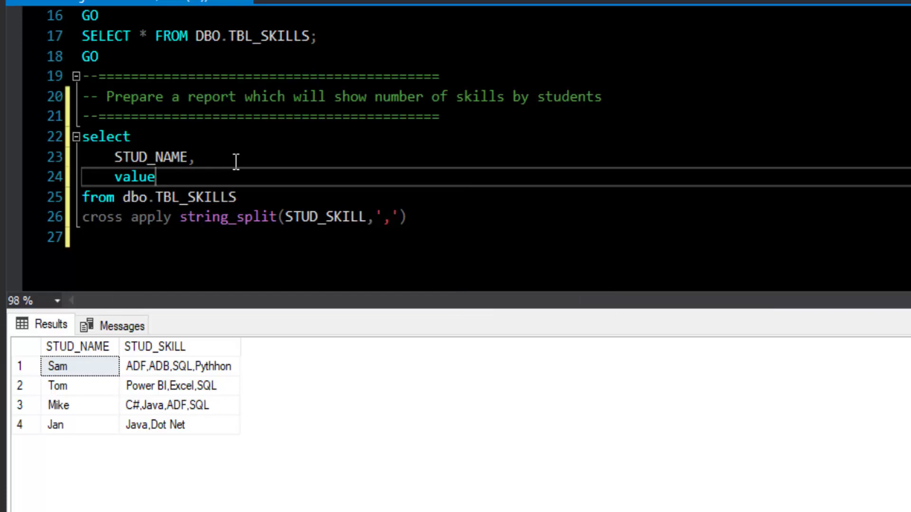
type("as Skil")
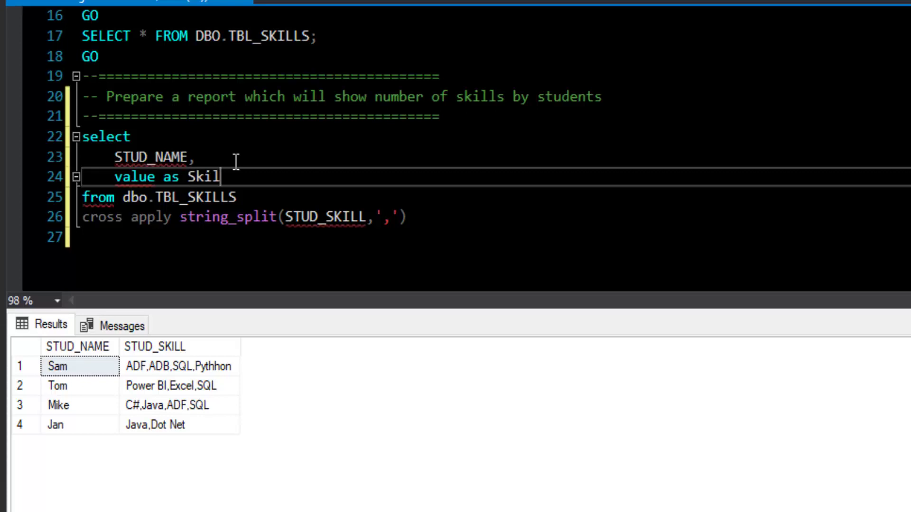
type("ls")
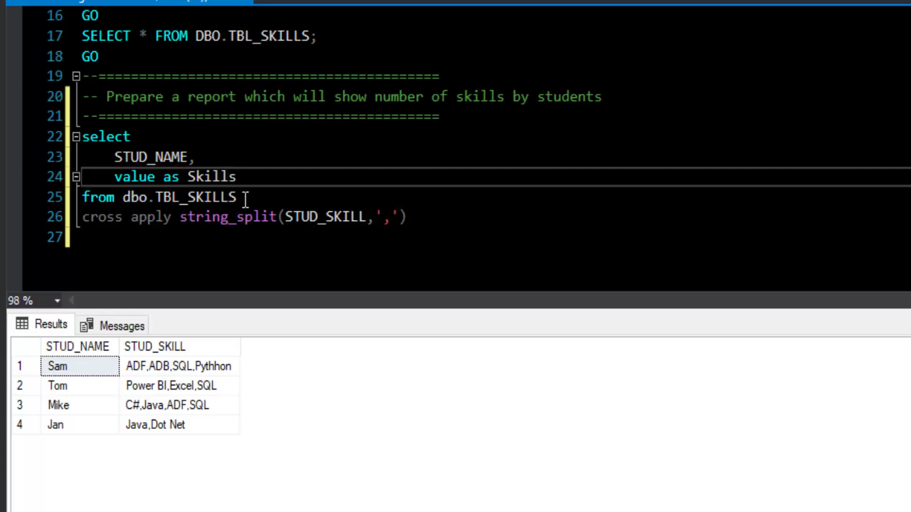
left_click(142, 136)
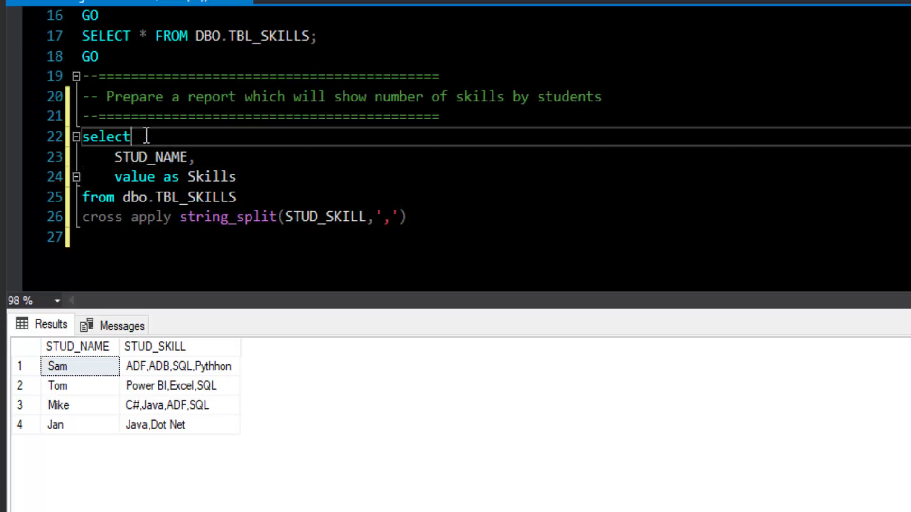
Execute lines 22–26 with F5 and enlarge the results to highlight Sam's skill rows.
key("Home")
key("shift+Down")
key("shift+Down")
key("shift+Down")
key("shift+Down")
key("shift+End")
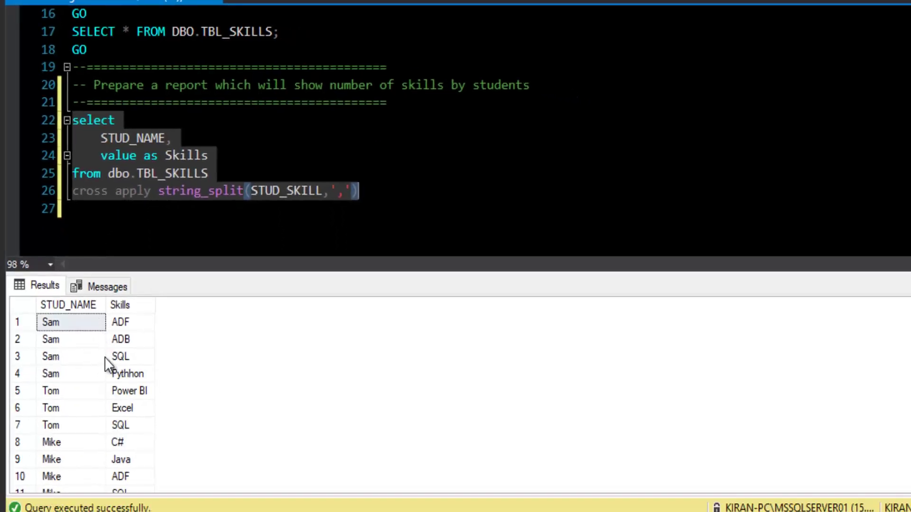
left_click_drag(262, 274, 268, 233)
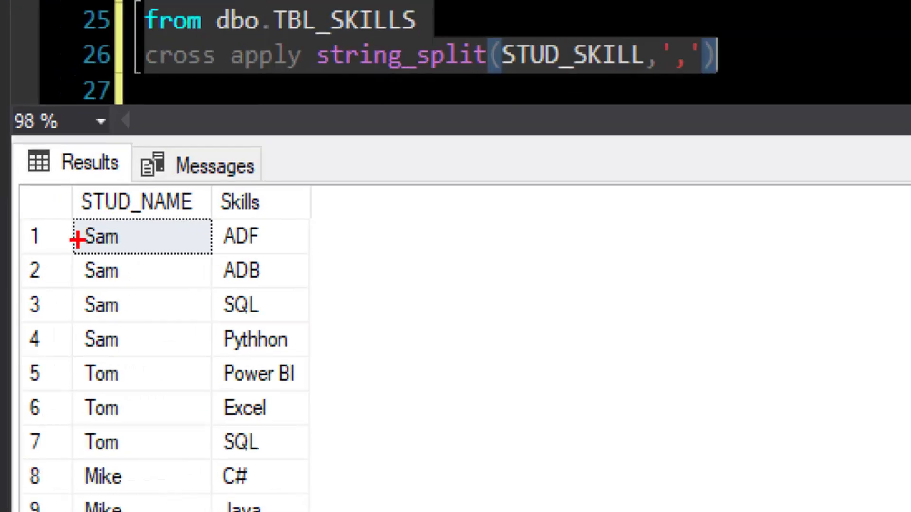
left_click_drag(68, 188, 304, 365)
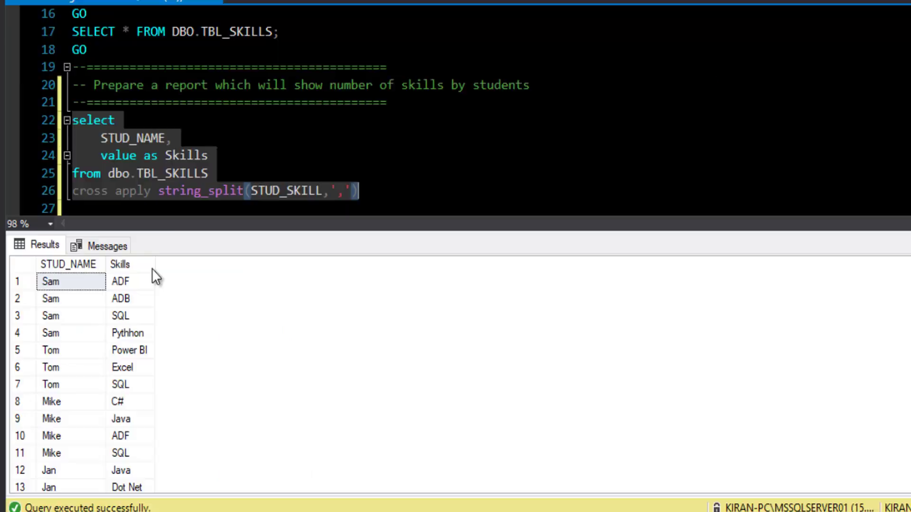
Hide the results, wrap value in count() and rename the alias to Total_Skills.
key("ctrl+r")
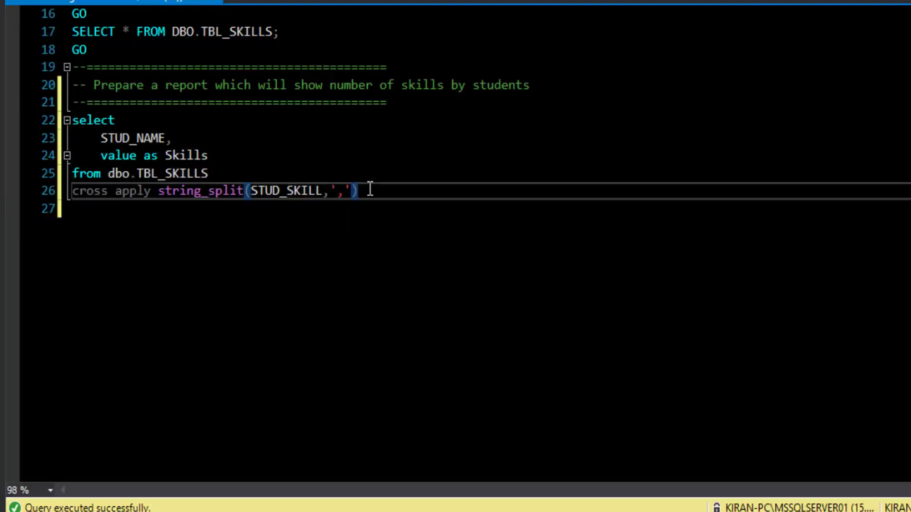
key("Up")
key("Up")
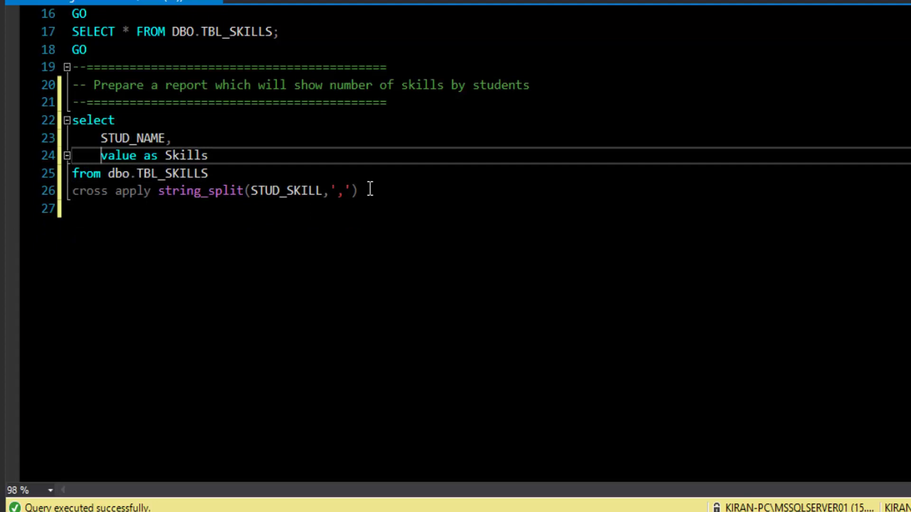
type("count(")
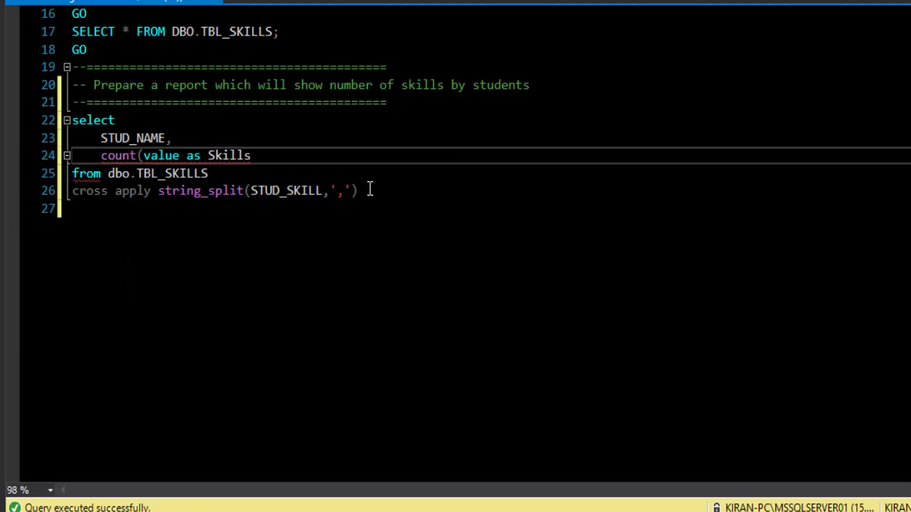
key("Right")
key("Right")
key("Right")
type(")")
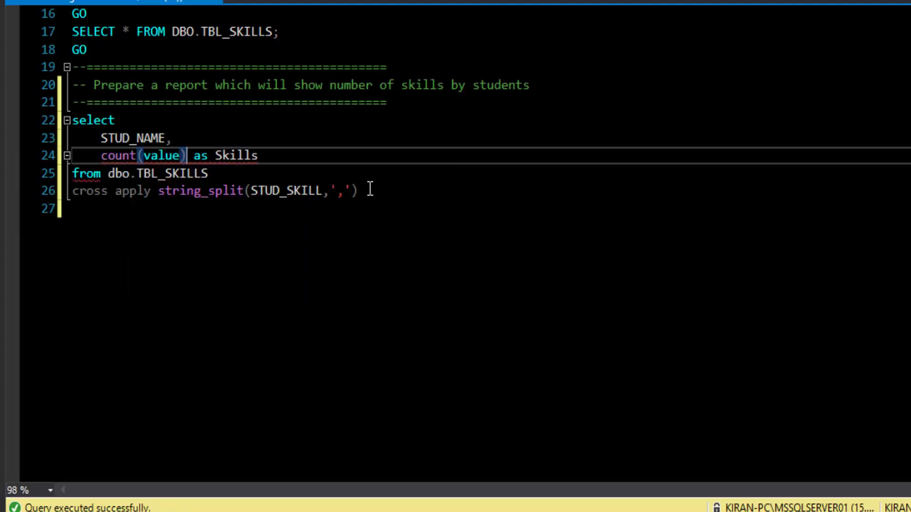
key("Right")
key("Right")
key("Right")
key("Right")
type("Total")
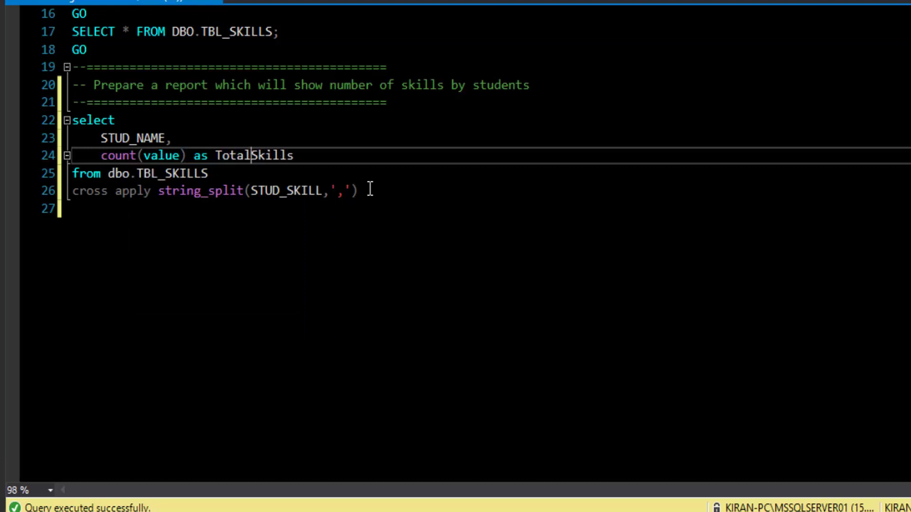
type("_")
Review the STUD_NAME and count(value) as Total_Skills lines by selecting them.
key("Down")
key("Up")
key("Up")
key("shift+Home")
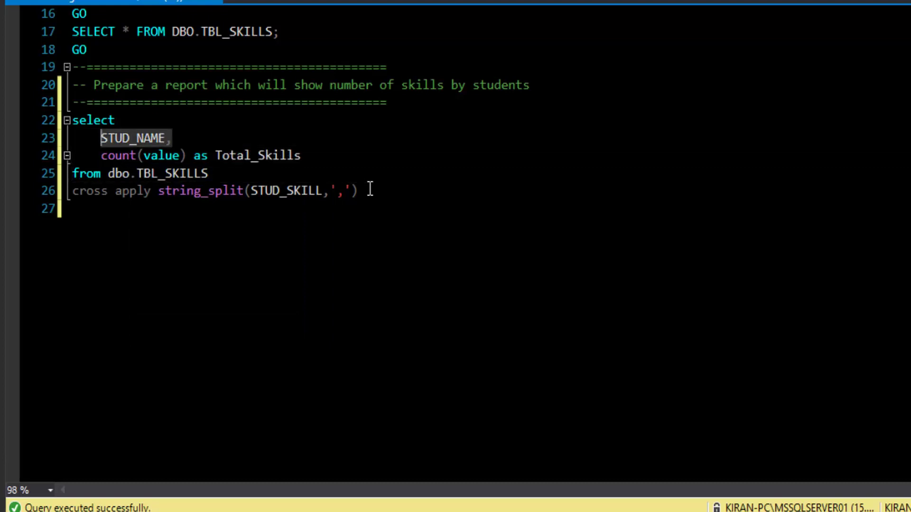
key("Left")
key("Down")
key("shift+End")
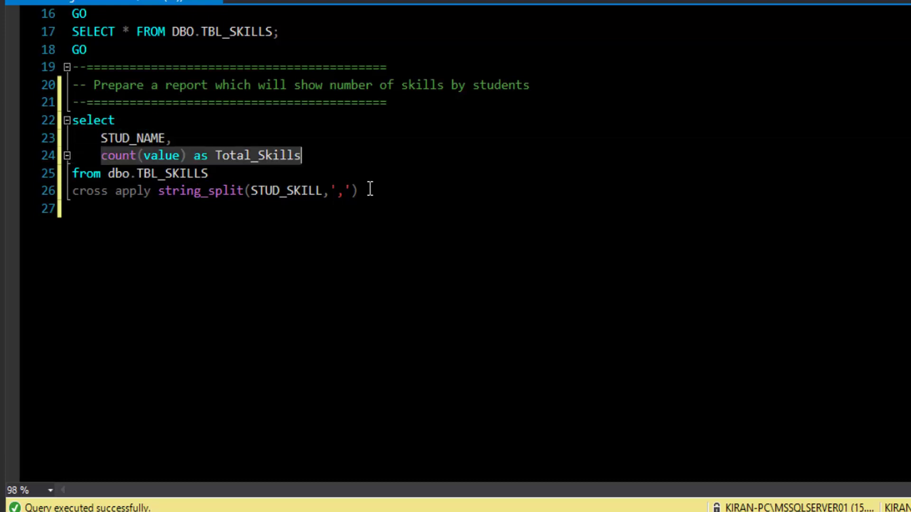
key("Down")
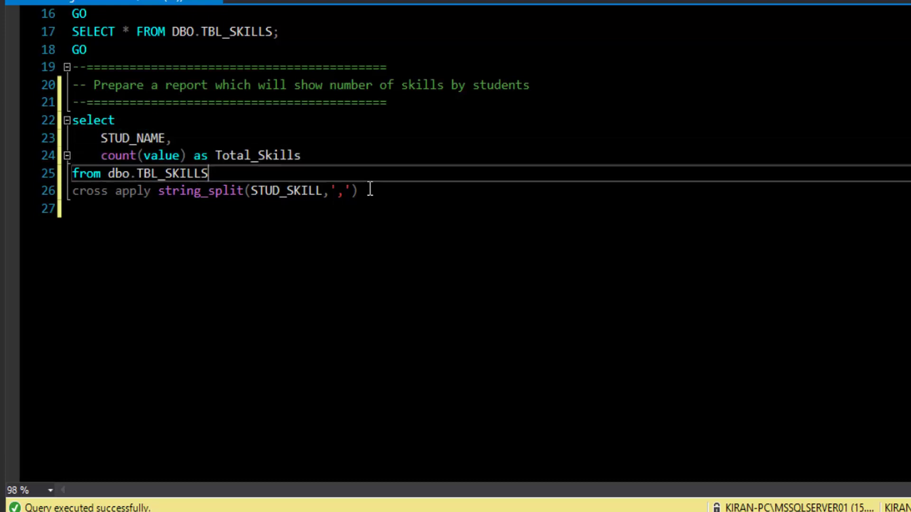
Add 'group by STUD_NAME' and 'order by Total_Skills desc' after the cross apply line.
key("Down")
key("End")
key("Return")
type("group")
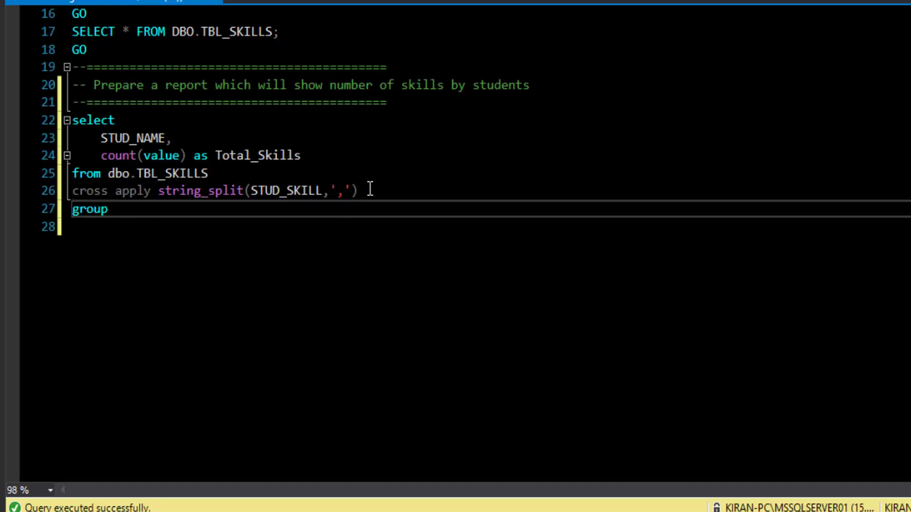
type(" by")
type(" s")
type("tud")
key("Tab")
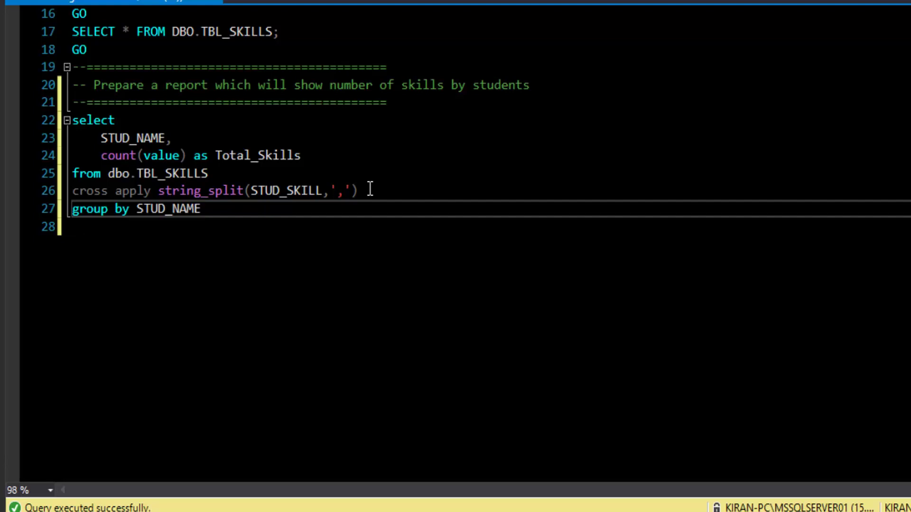
key("Return")
type("ord")
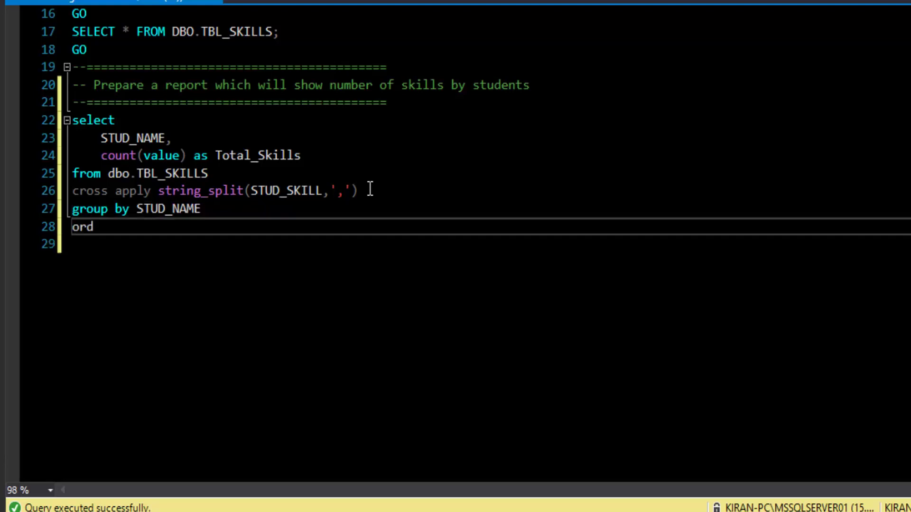
type("er by to")
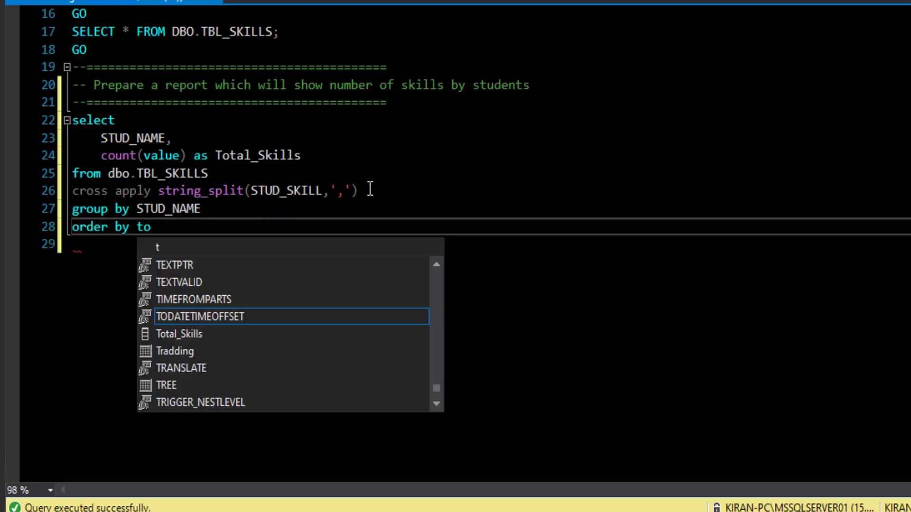
type("tal_skil")
key("Tab")
type("d")
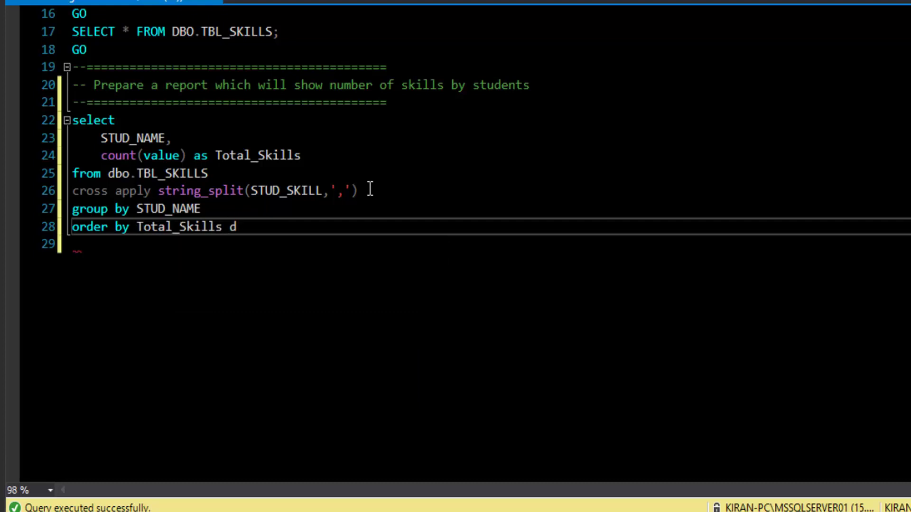
type("esc")
Execute lines 22–28 with F5 to list STUD_NAME and Total_Skills.
key("shift+Up")
key("shift+Up")
key("shift+Up")
key("shift+Home")
key("F5")
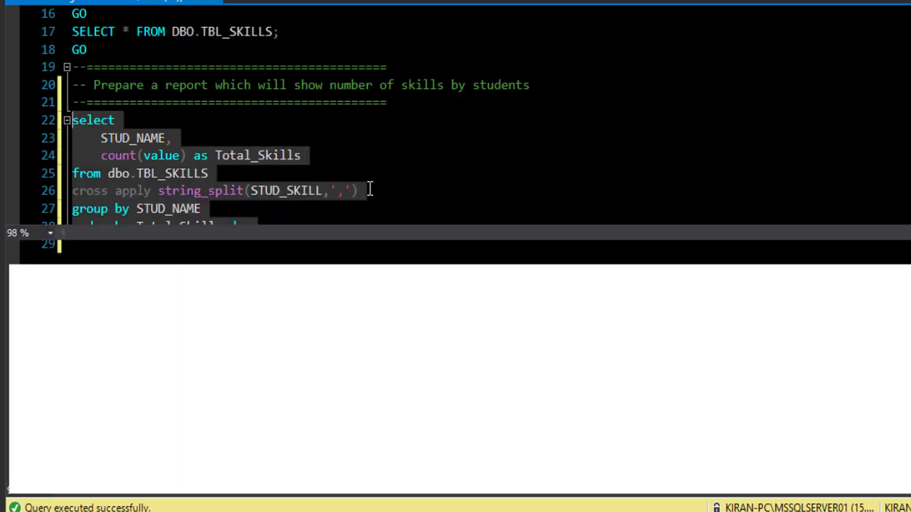